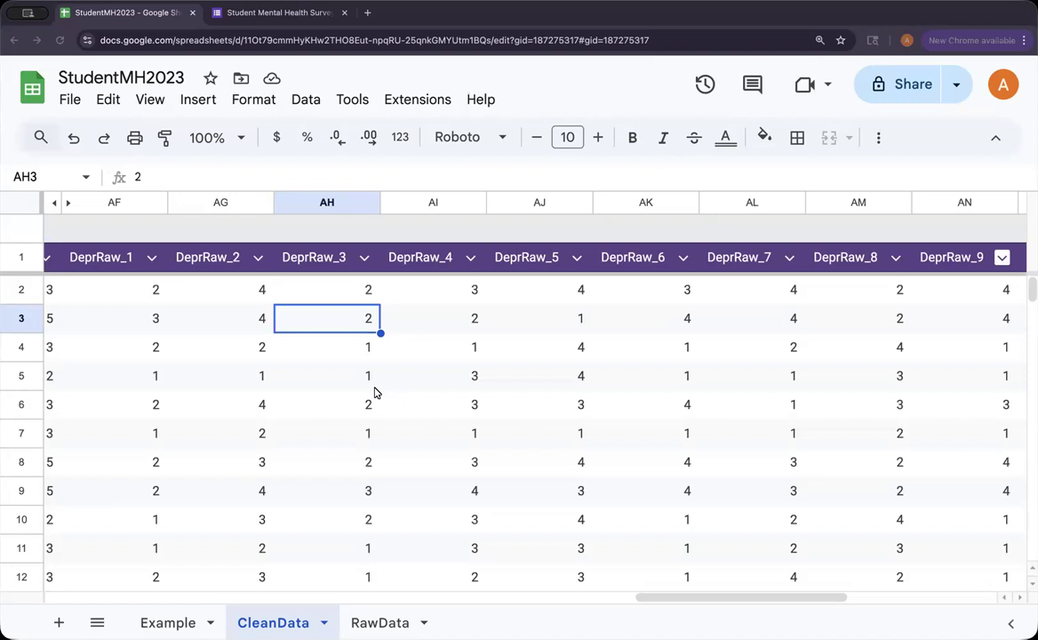
- Switch to the Student Mental Health Survey form and review the answer options of "I was bothered by things that usually don't bother me."
{"action": "left_click", "coordinate": [279, 14]}
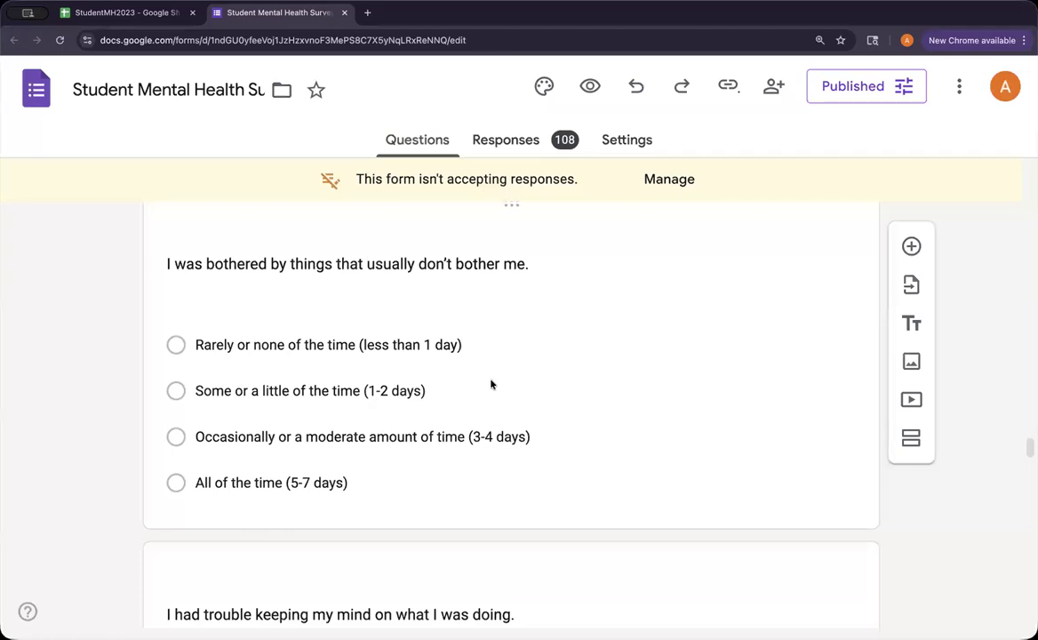
{"action": "scroll", "coordinate": [523, 424], "scroll_direction": "up", "scroll_amount": 1}
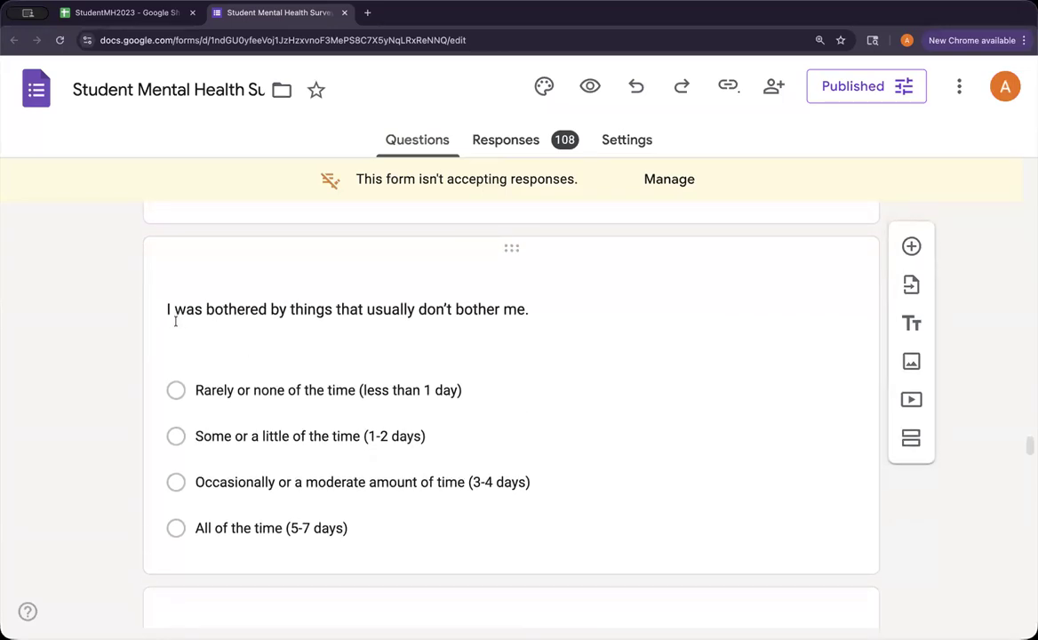
{"action": "left_click", "coordinate": [183, 530]}
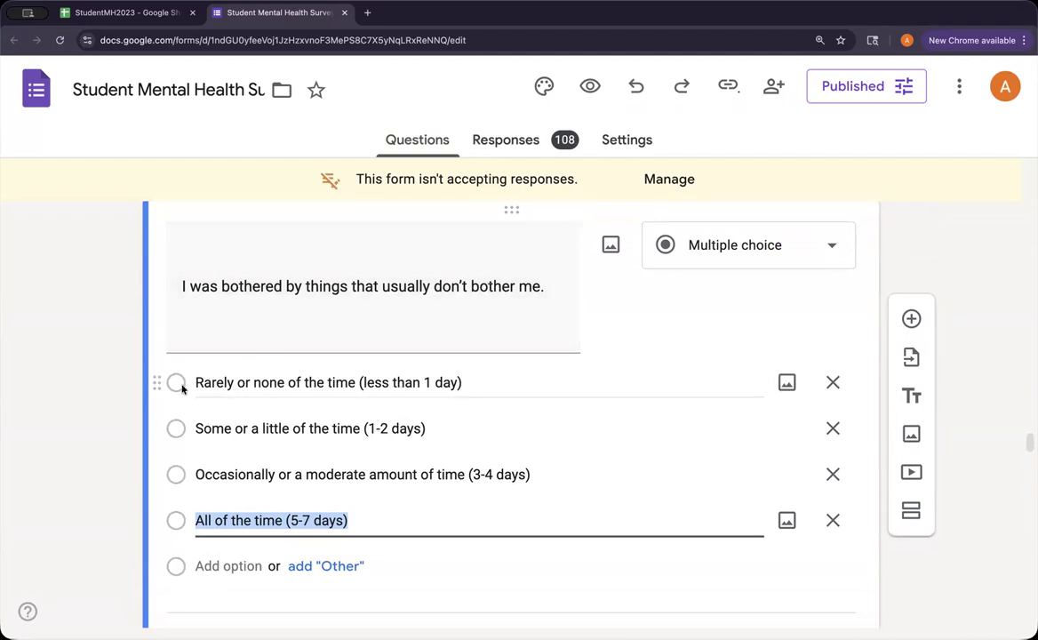
{"action": "left_click", "coordinate": [206, 428]}
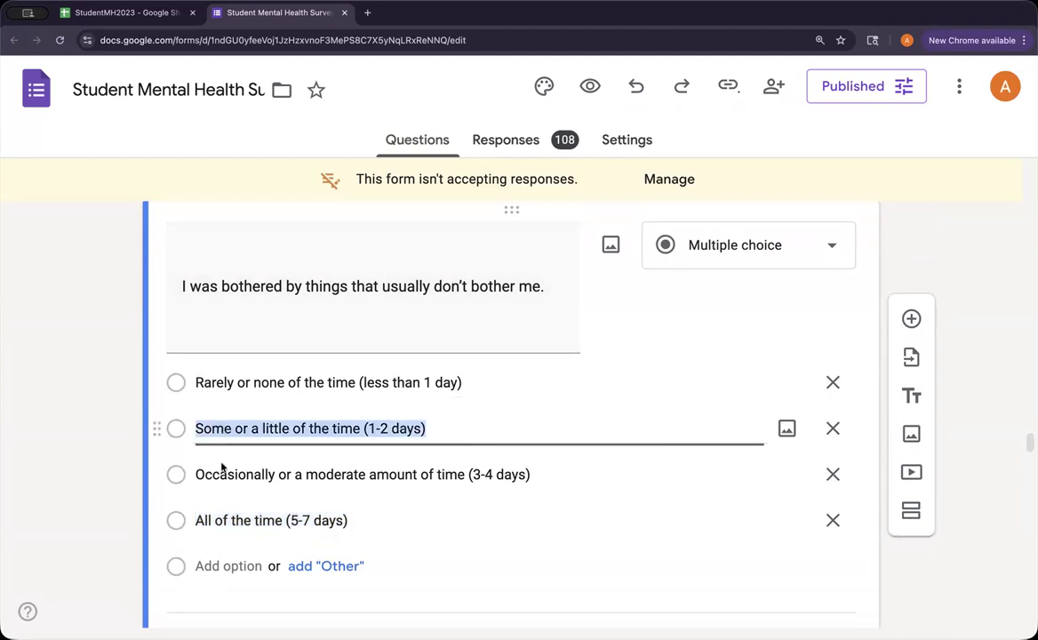
{"action": "left_click", "coordinate": [229, 474]}
{"action": "left_click", "coordinate": [232, 520]}
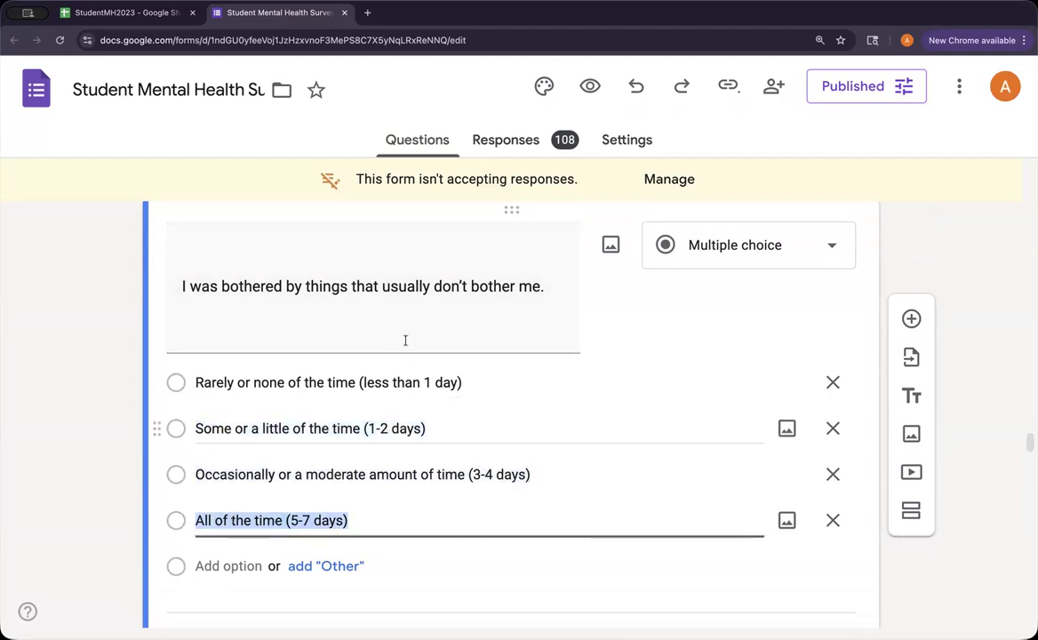
- Review the depression questions and answer options from "I had trouble keeping my mind on what I was doing" to "I felt hopeful about the future."
{"action": "scroll", "coordinate": [405, 341], "scroll_direction": "down", "scroll_amount": 5}
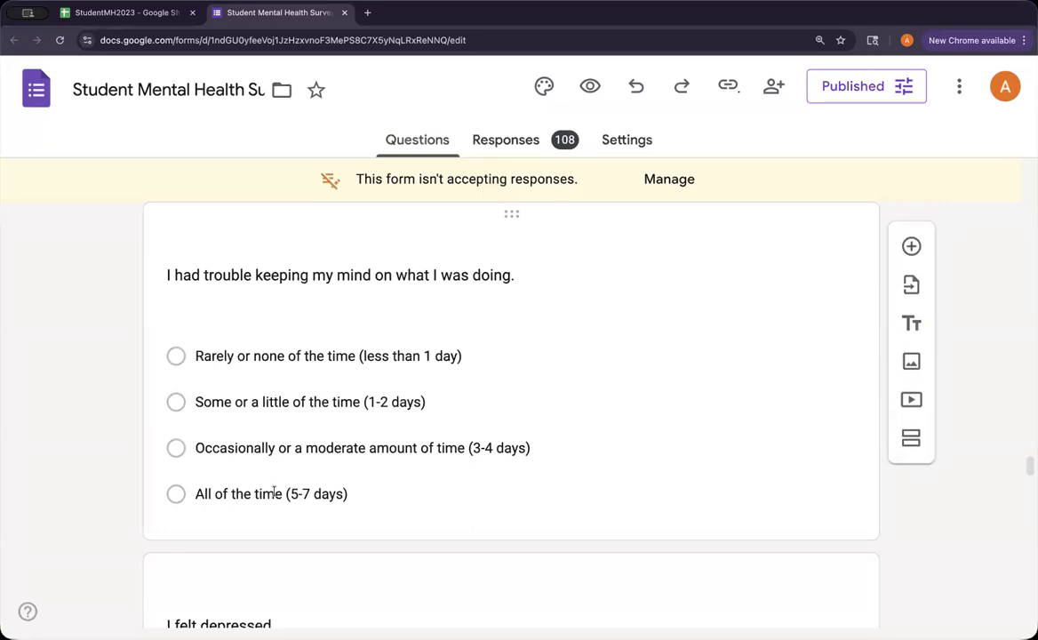
{"action": "left_click", "coordinate": [204, 493]}
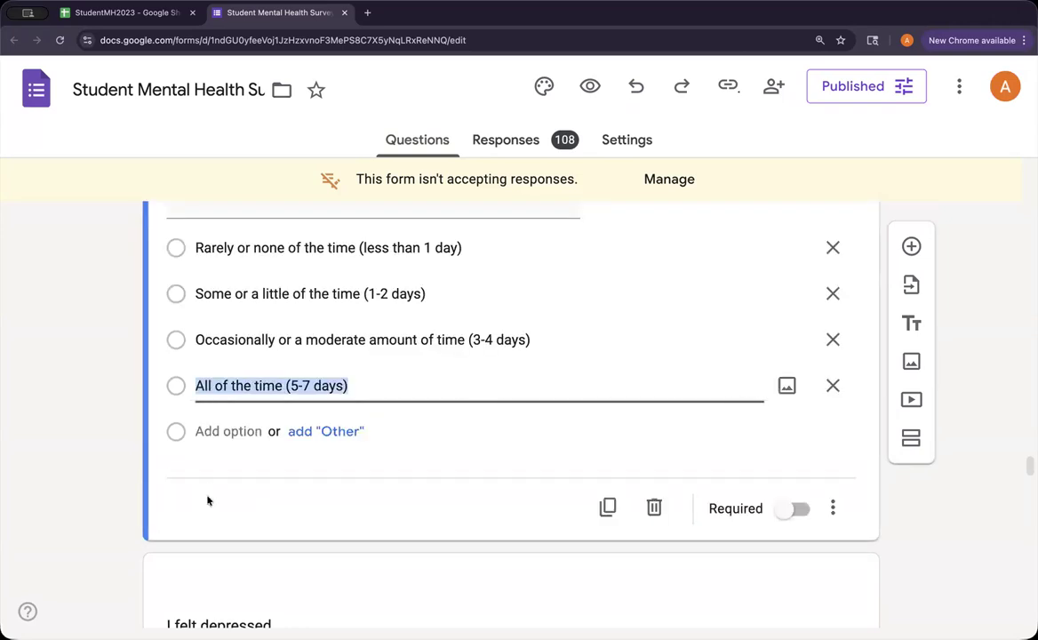
{"action": "scroll", "coordinate": [400, 466], "scroll_direction": "down", "scroll_amount": 3}
{"action": "left_click", "coordinate": [392, 454]}
{"action": "scroll", "coordinate": [392, 452], "scroll_direction": "down", "scroll_amount": 3}
{"action": "left_click", "coordinate": [392, 454]}
{"action": "scroll", "coordinate": [399, 446], "scroll_direction": "down", "scroll_amount": 5}
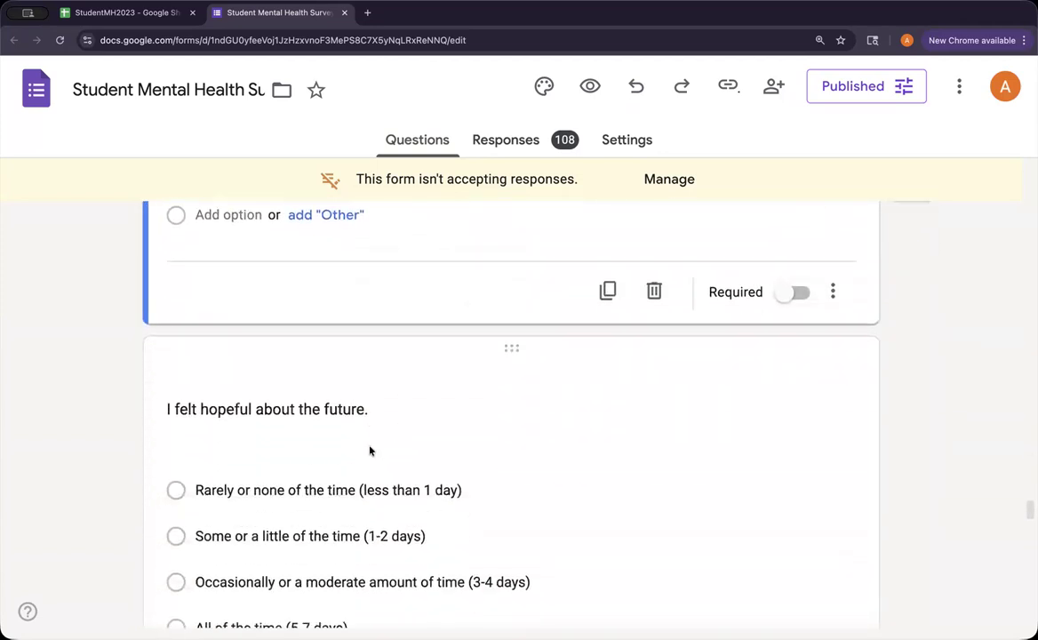
- Examine the order of the four answer options for the positively worded question "I felt hopeful about the future."
{"action": "left_click", "coordinate": [370, 451]}
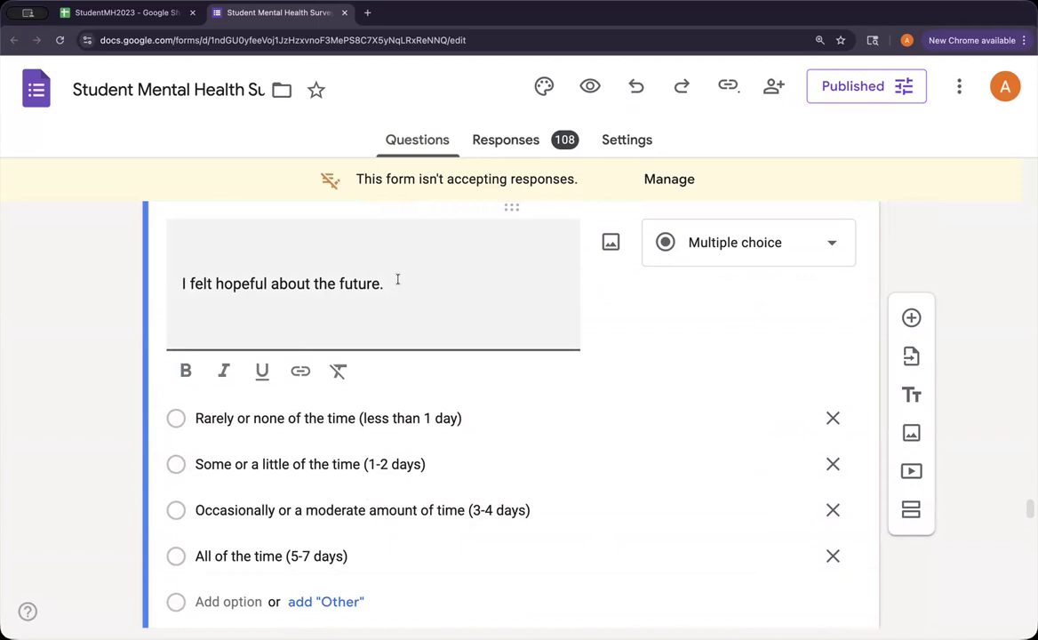
{"action": "left_click", "coordinate": [198, 556]}
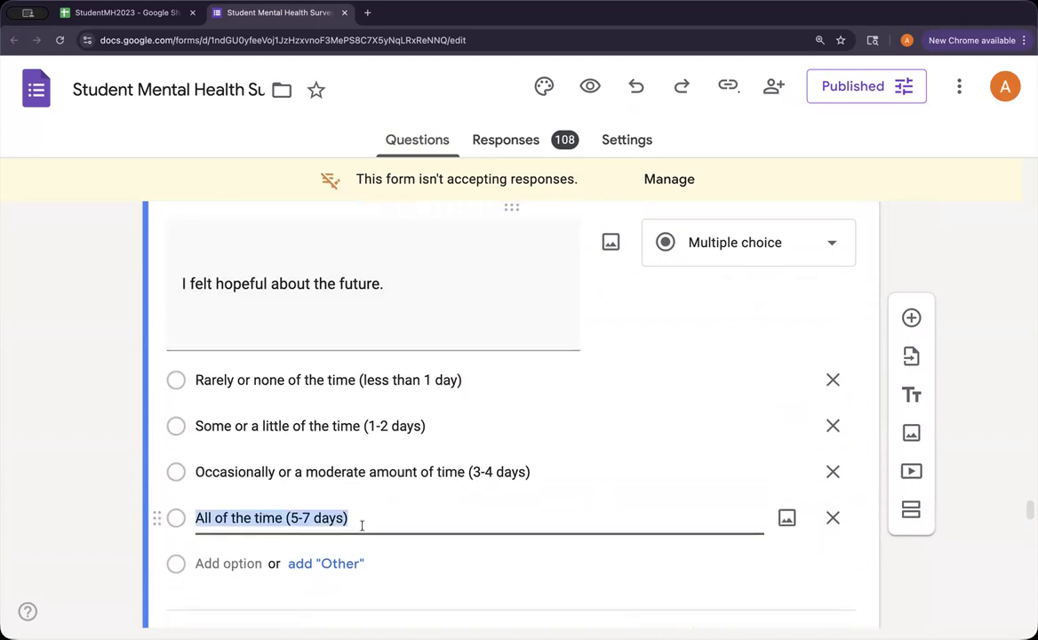
{"action": "left_click", "coordinate": [177, 388]}
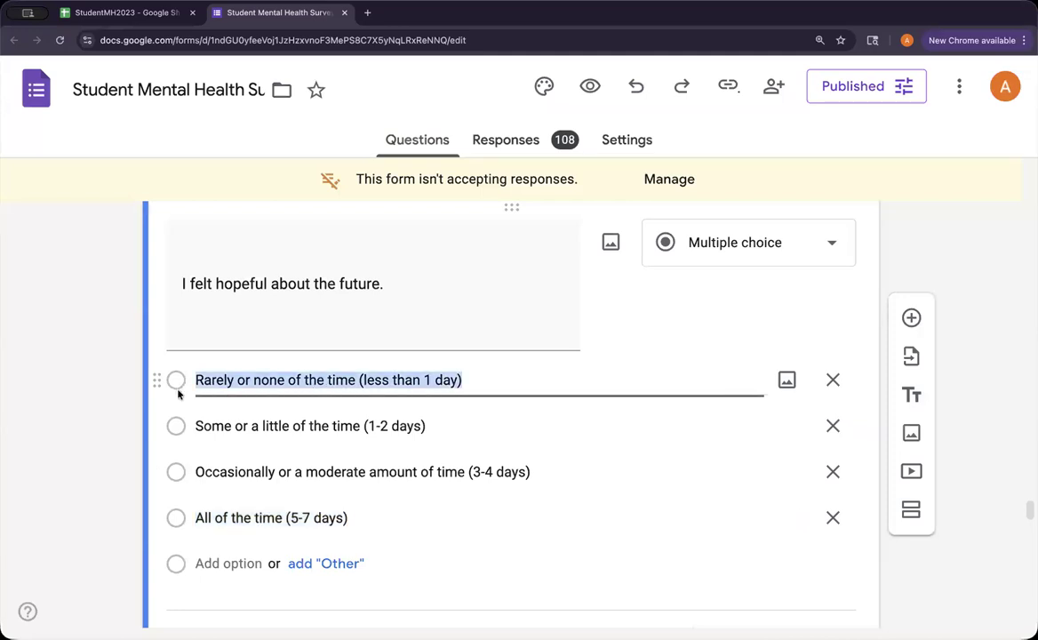
{"action": "left_click", "coordinate": [176, 428]}
{"action": "left_click", "coordinate": [177, 473]}
{"action": "left_click", "coordinate": [177, 516]}
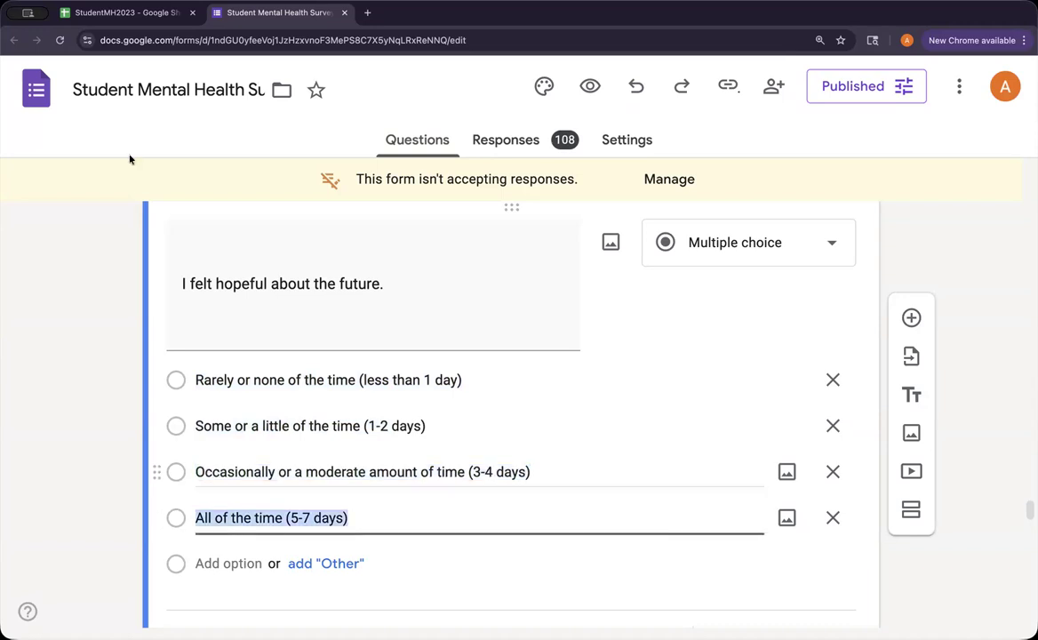
- Return to the StudentMH2023 spreadsheet and insert one column directly after DeprRaw_5 in the CleanData sheet
{"action": "left_click", "coordinate": [116, 13]}
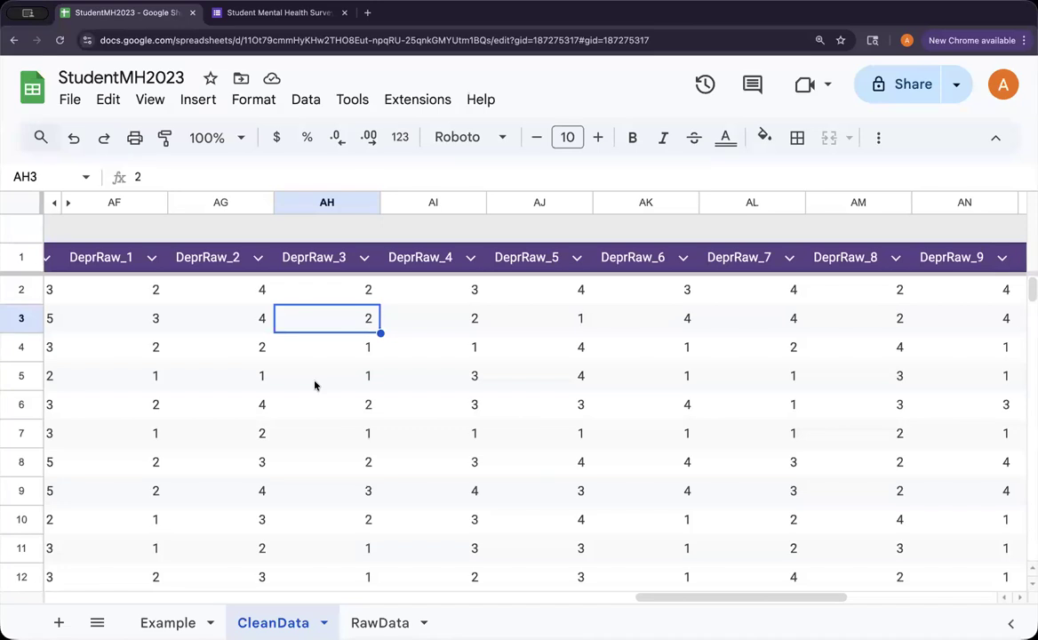
{"action": "left_click", "coordinate": [528, 204]}
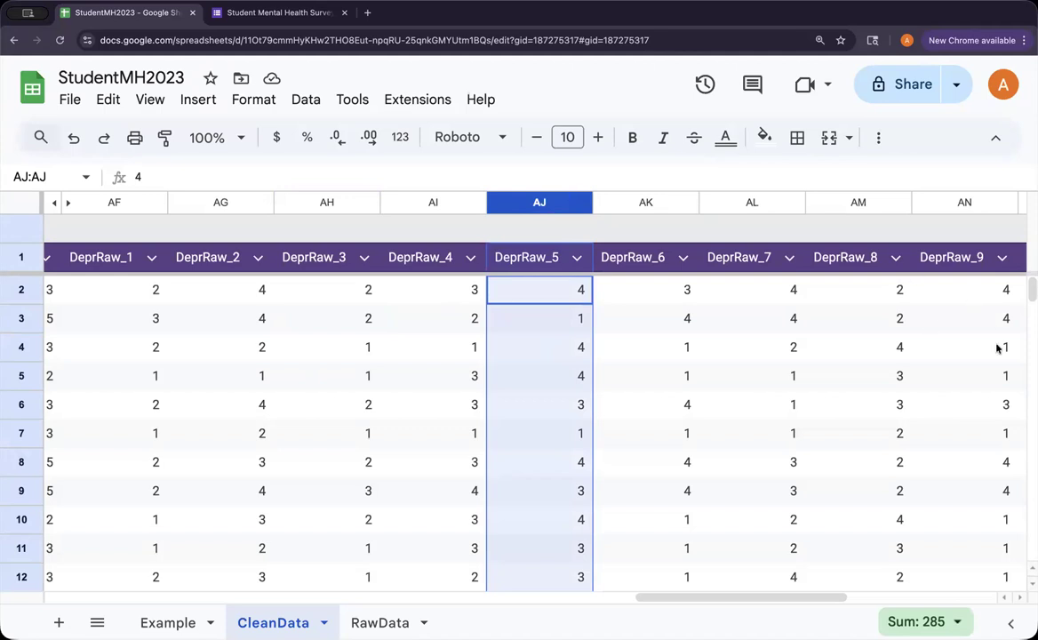
{"action": "scroll", "coordinate": [918, 363], "scroll_direction": "right", "scroll_amount": 1}
{"action": "scroll", "coordinate": [918, 363], "scroll_direction": "right", "scroll_amount": 5}
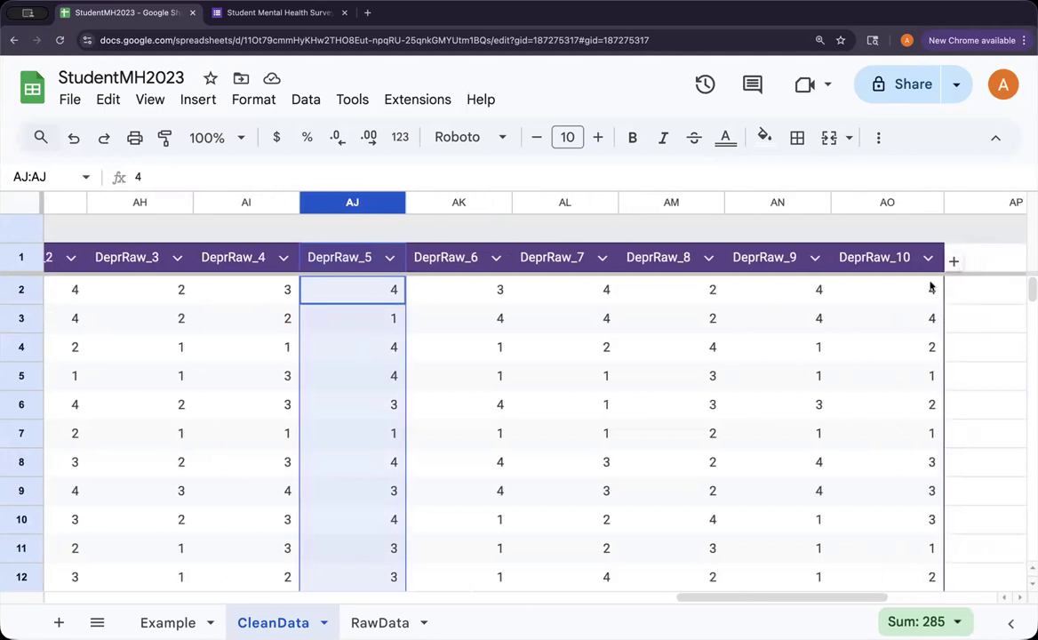
{"action": "scroll", "coordinate": [638, 380], "scroll_direction": "left", "scroll_amount": 4}
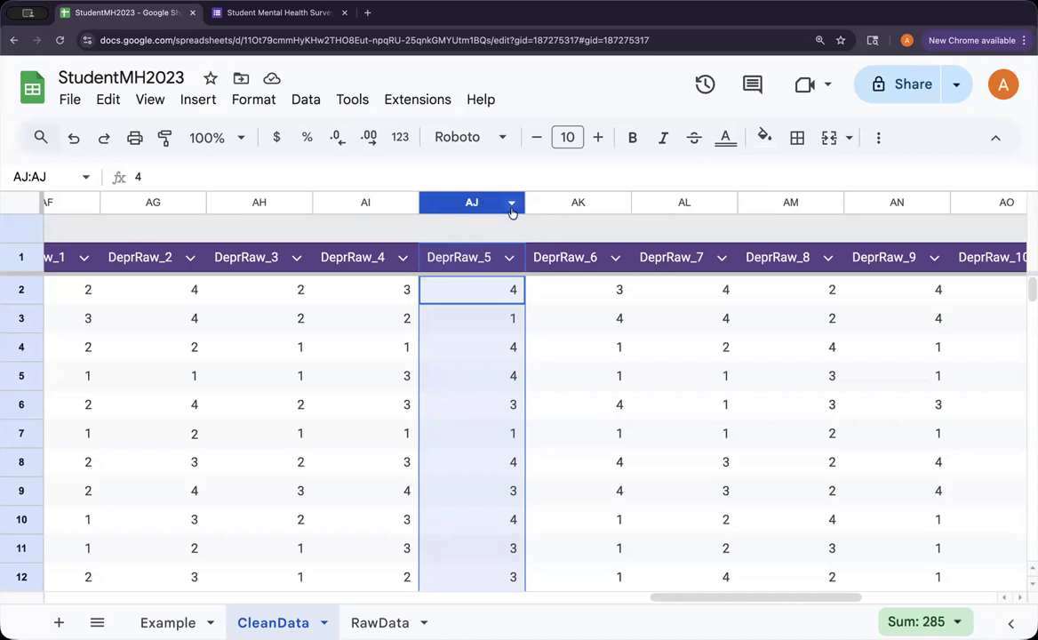
{"action": "right_click", "coordinate": [511, 205]}
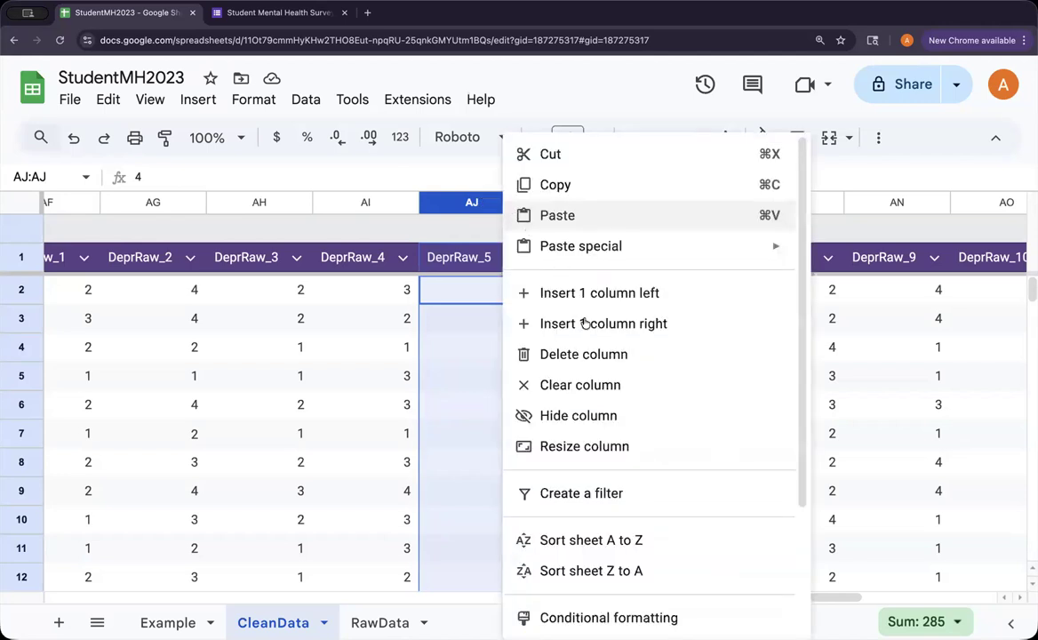
{"action": "left_click", "coordinate": [620, 325]}
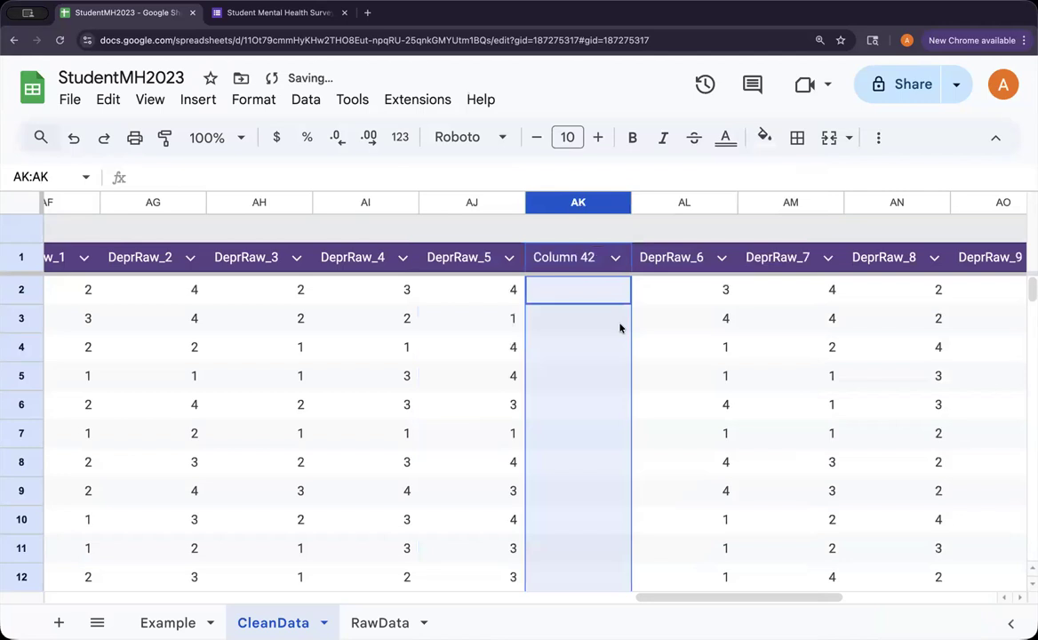
- Name the header of the new empty column Depr5_R
{"action": "left_click", "coordinate": [586, 260]}
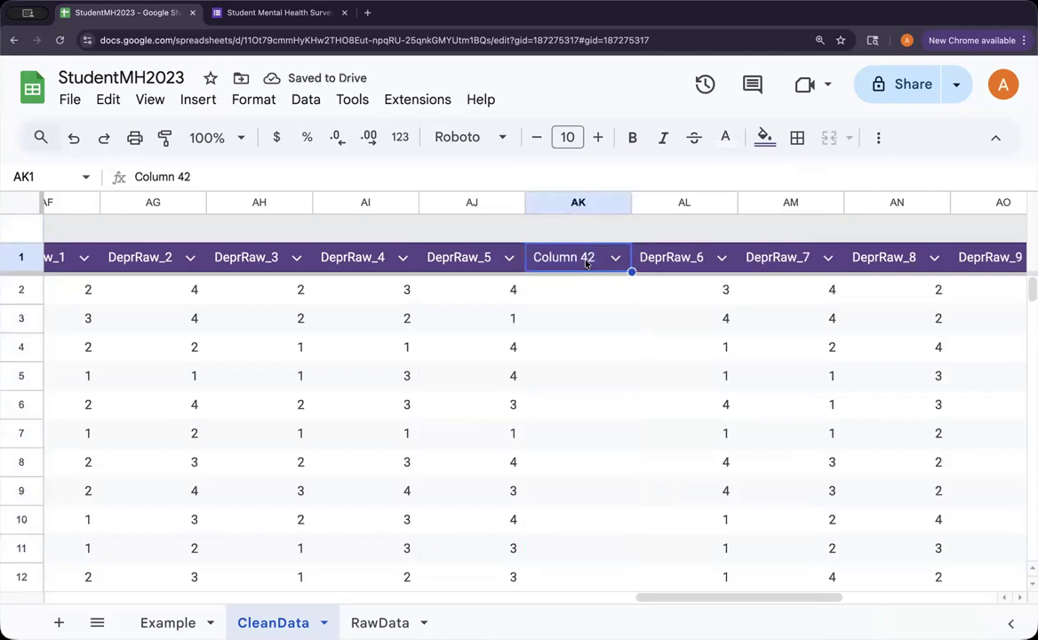
{"action": "type", "text": "Depr"}
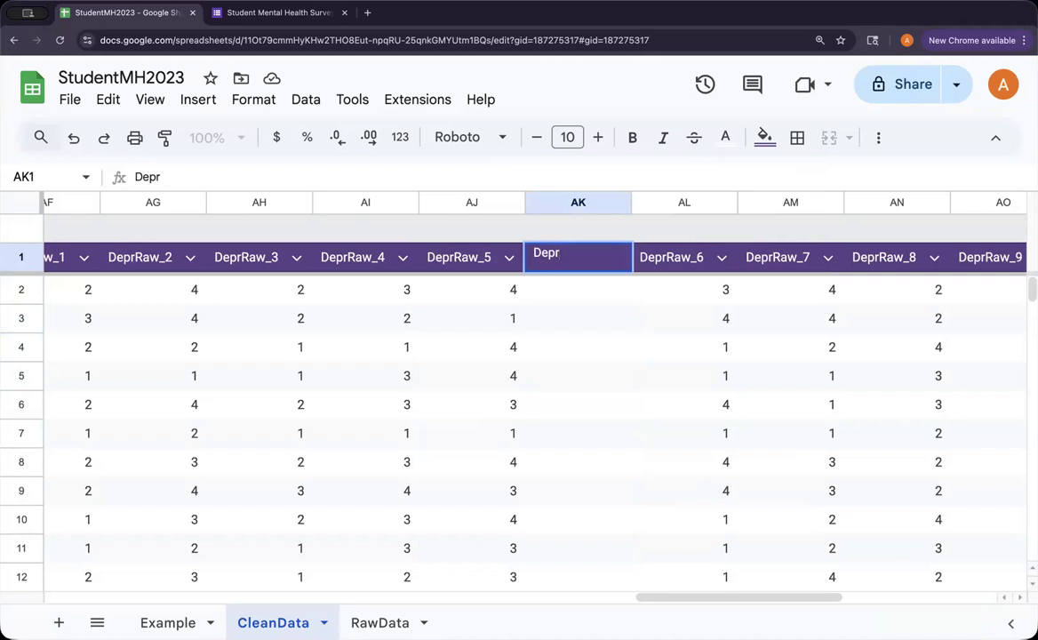
{"action": "type", "text": "5_R"}
{"action": "key", "text": "Return"}
- Fill the whole DeprRaw_5 column (AJ) with light gray
{"action": "left_click", "coordinate": [470, 203]}
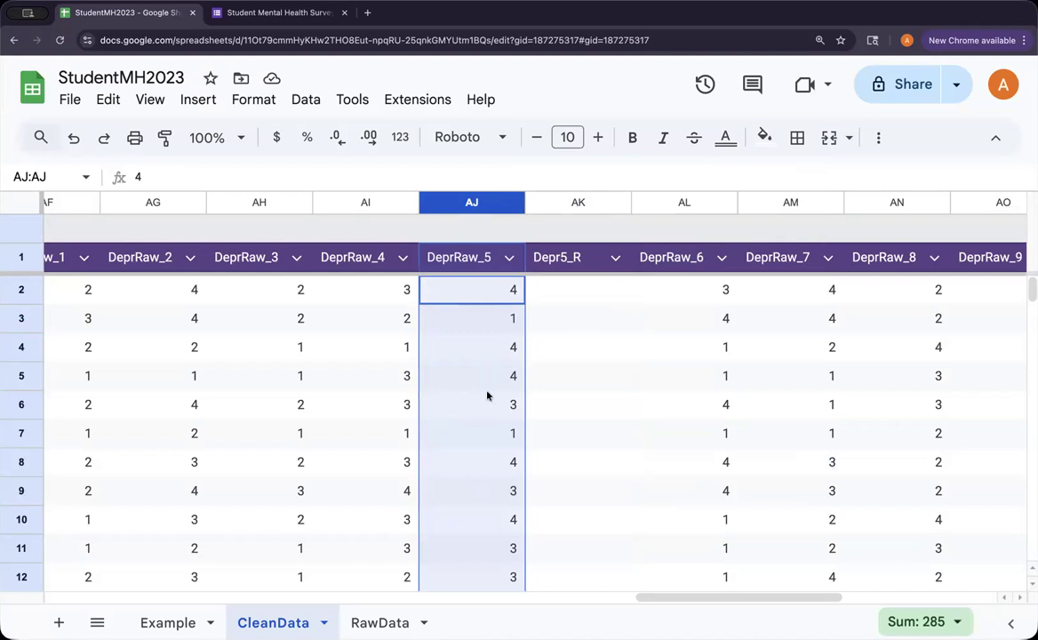
{"action": "left_click", "coordinate": [764, 136]}
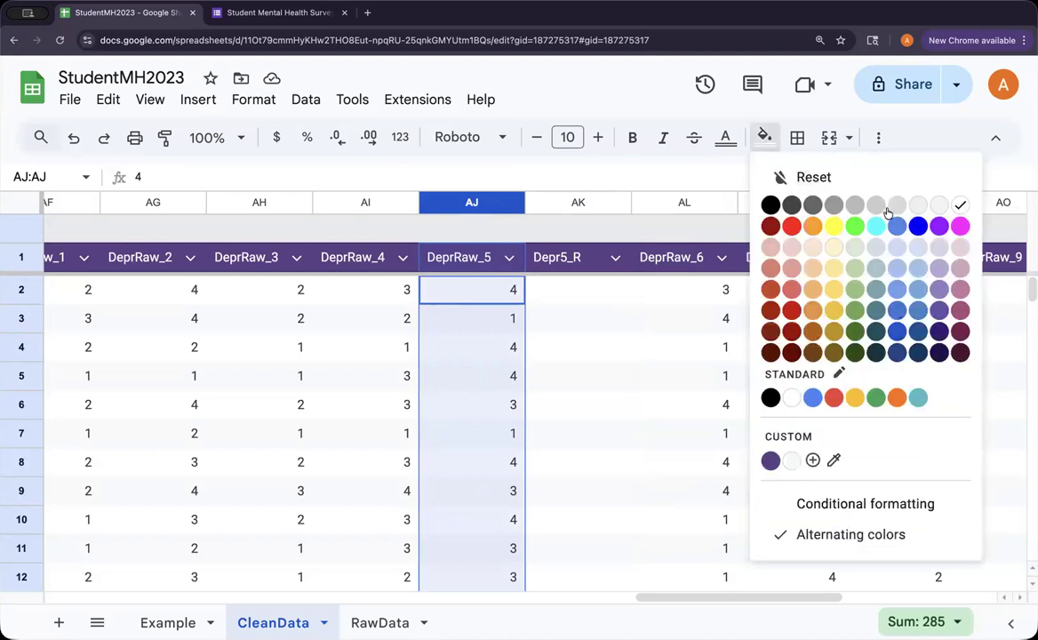
{"action": "left_click", "coordinate": [913, 206]}
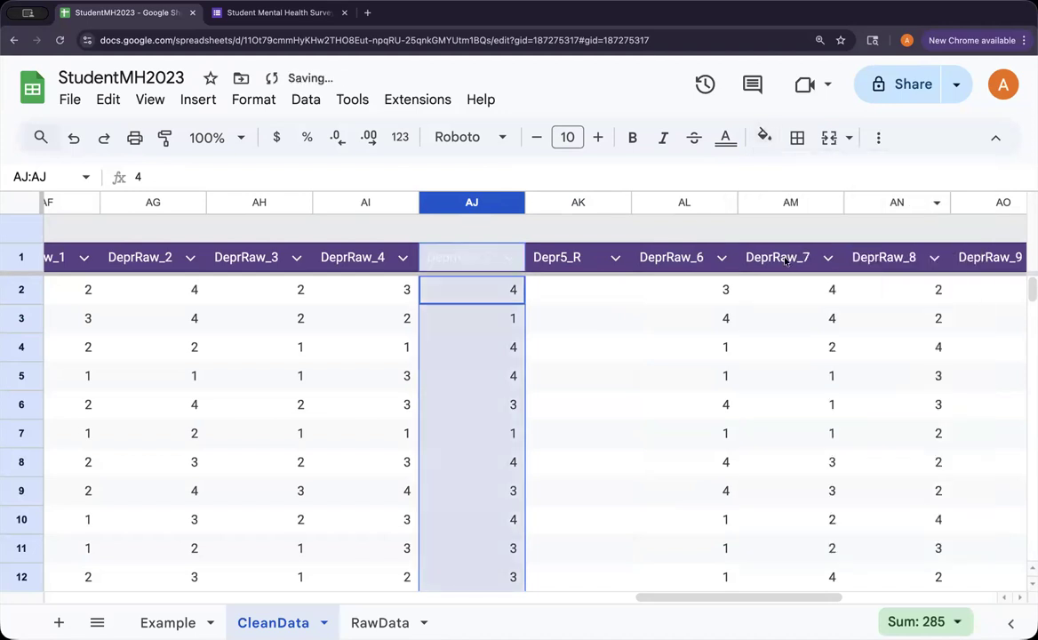
{"action": "left_click", "coordinate": [595, 355]}
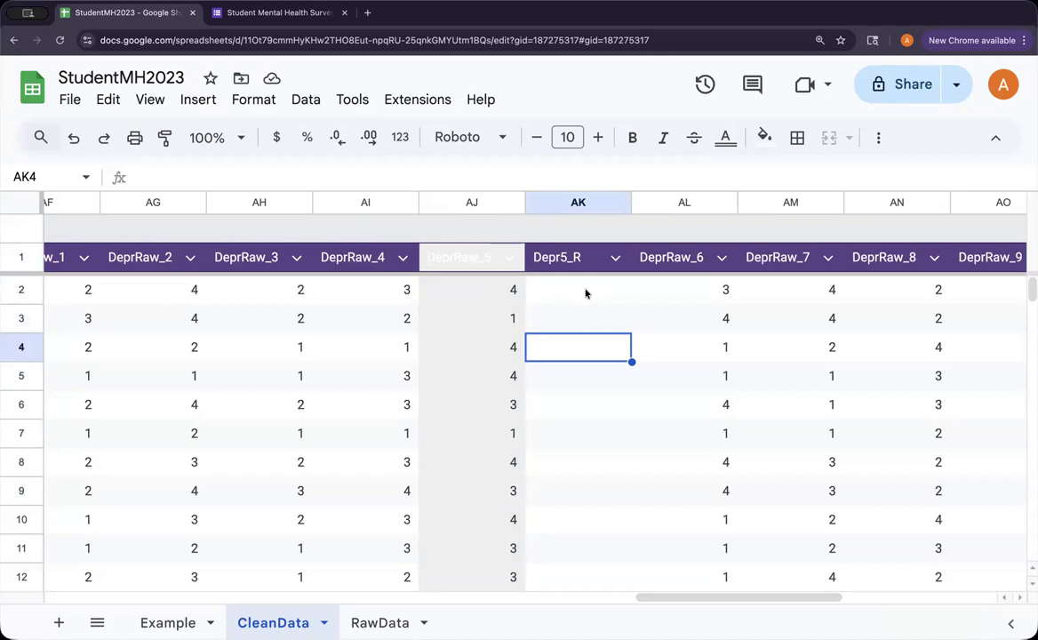
- Enter the reverse-scoring formula =5-AJ2 in cell AK2 of the Depr5_R column
{"action": "left_click", "coordinate": [477, 202]}
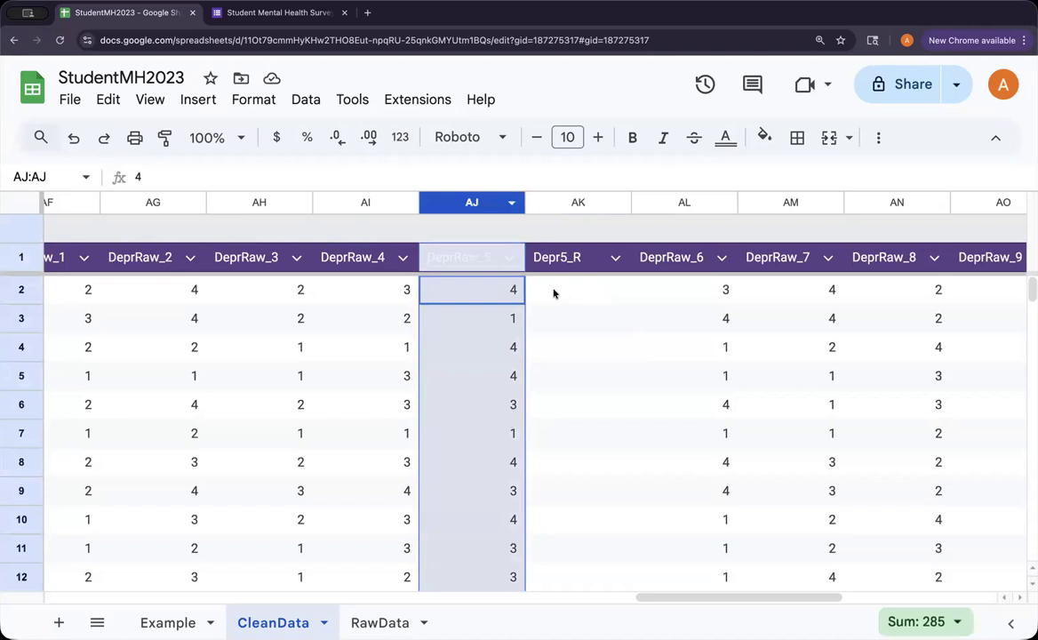
{"action": "left_click", "coordinate": [553, 293]}
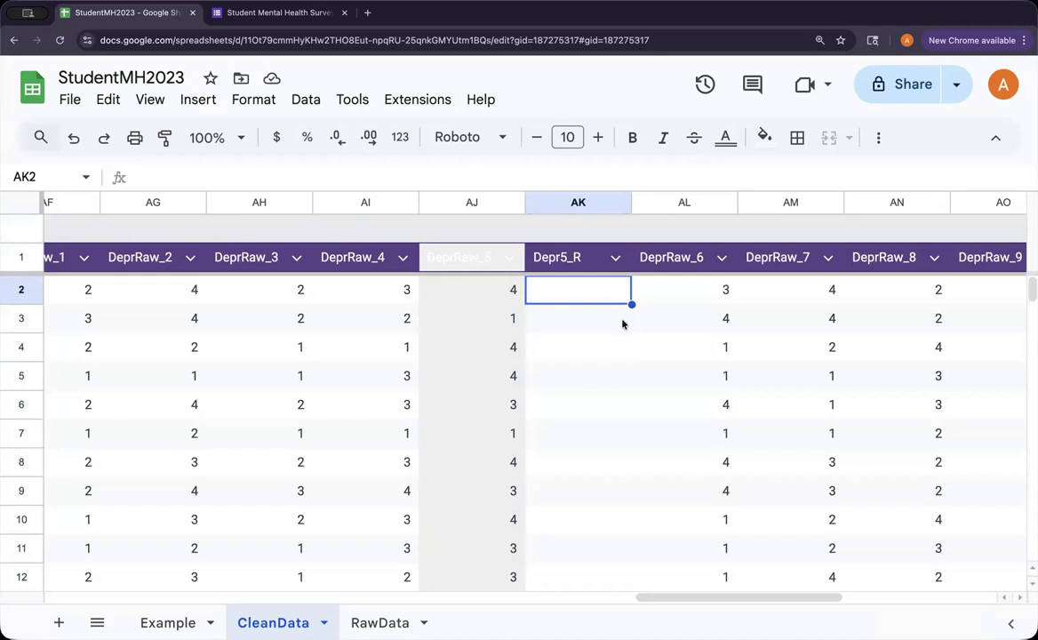
{"action": "type", "text": "="}
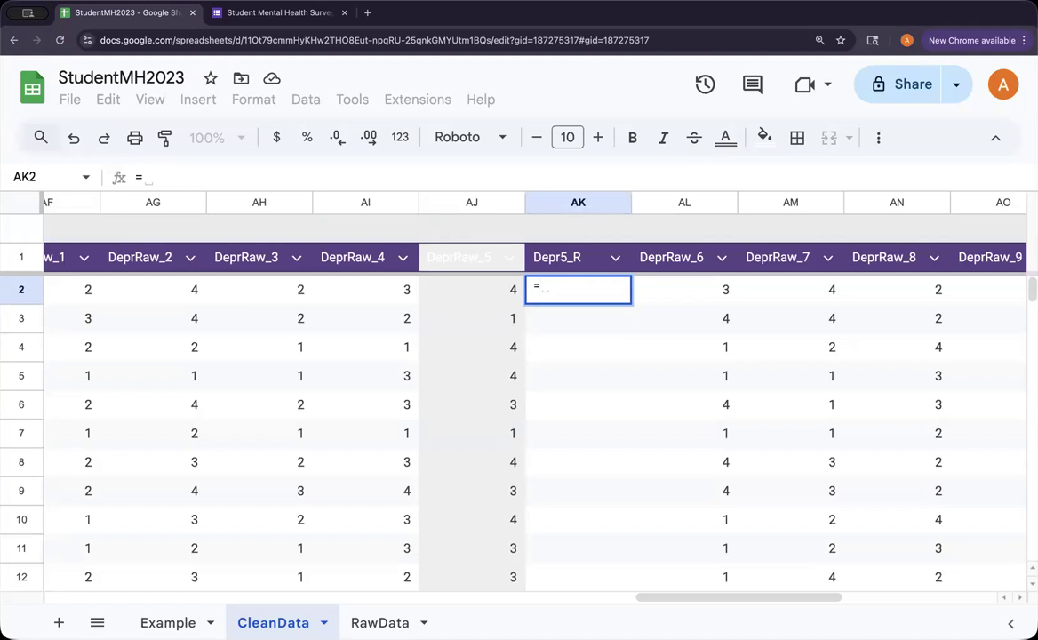
{"action": "type", "text": "5"}
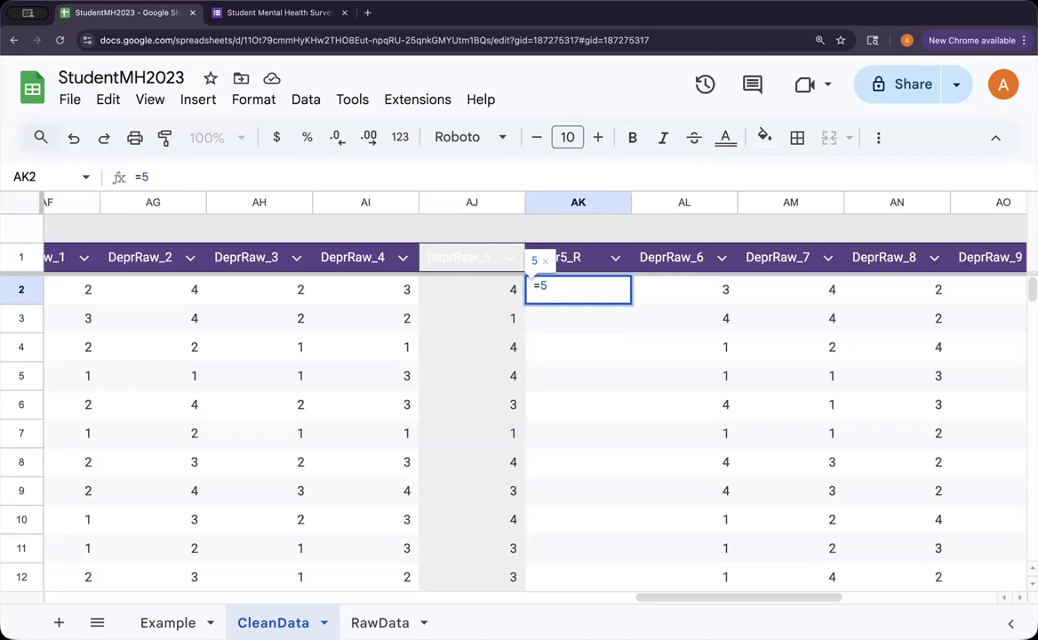
{"action": "type", "text": "-"}
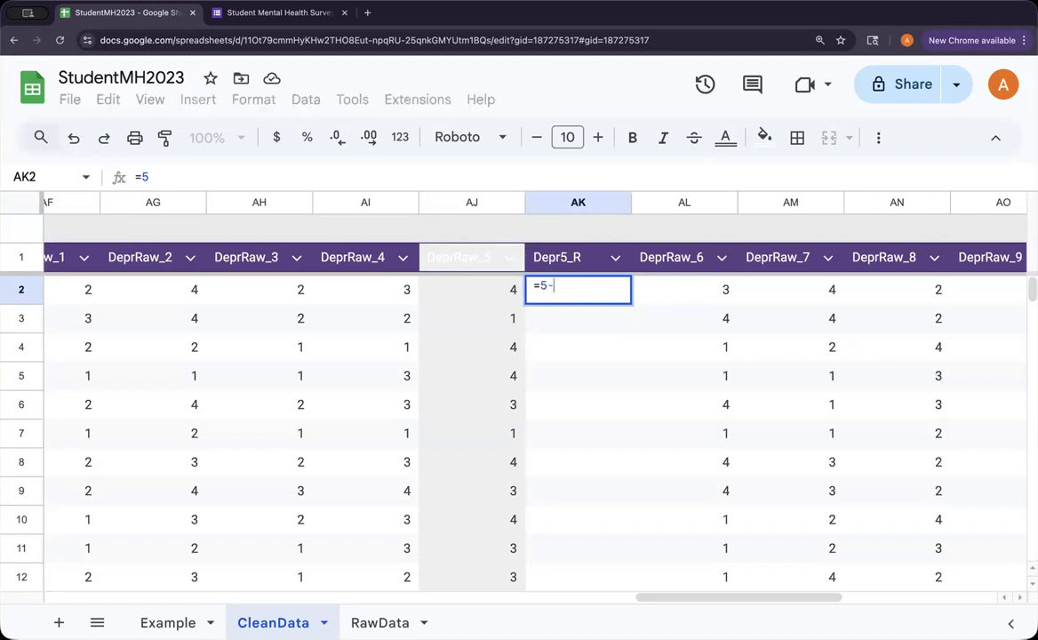
{"action": "left_click", "coordinate": [461, 289]}
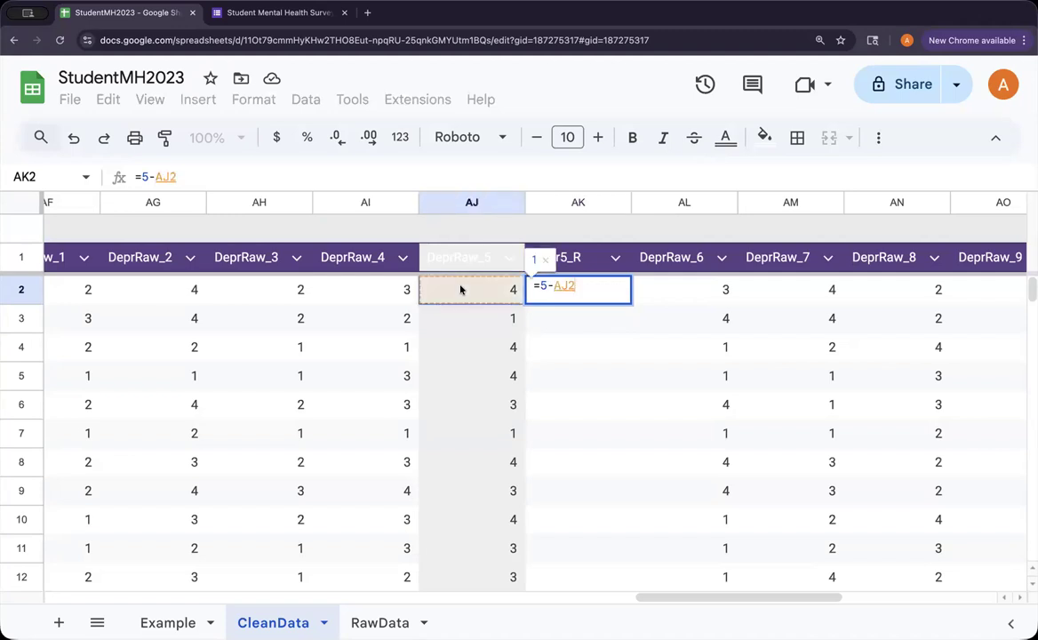
{"action": "key", "text": "Return"}
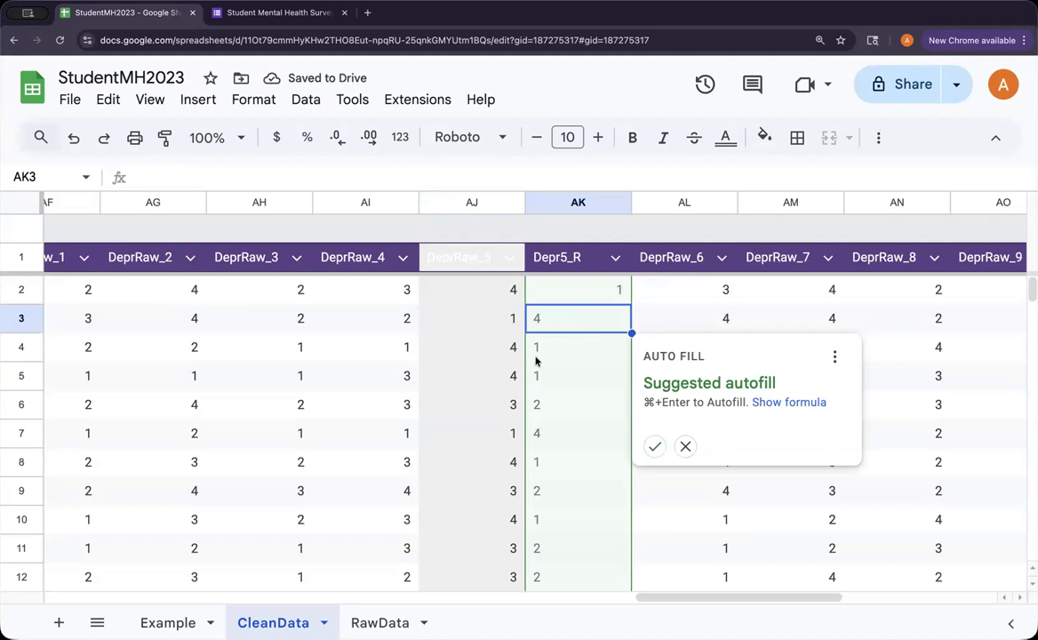
- Try the suggested autofill for the rest of the Depr5_R column, check the formula in AK2, and undo the fill
{"action": "left_click", "coordinate": [655, 447]}
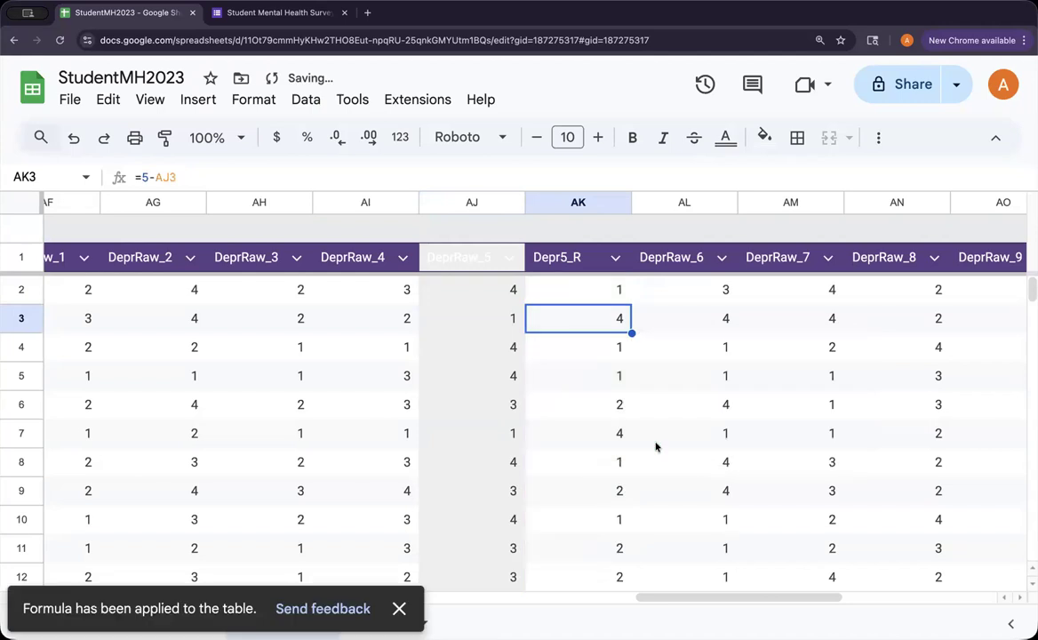
{"action": "left_click", "coordinate": [600, 291]}
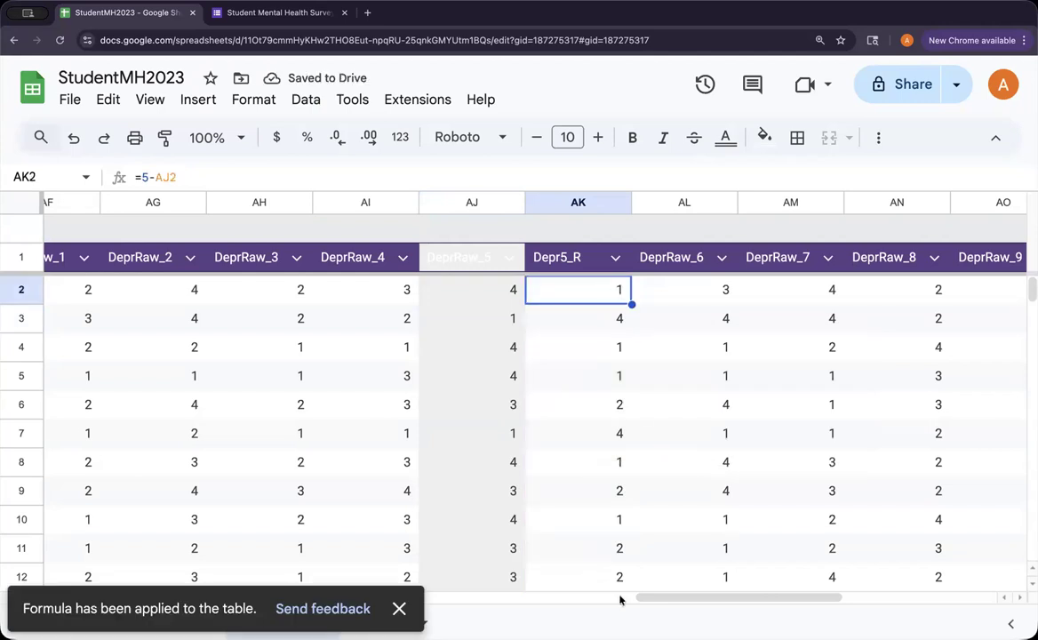
{"action": "left_click", "coordinate": [399, 608]}
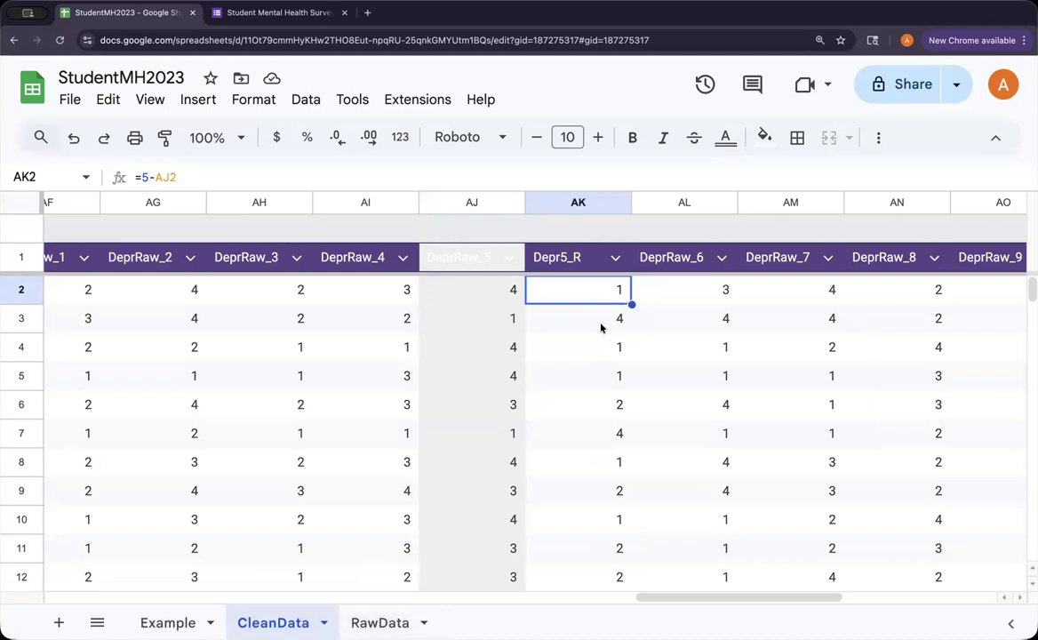
{"action": "key", "text": "ctrl+z"}
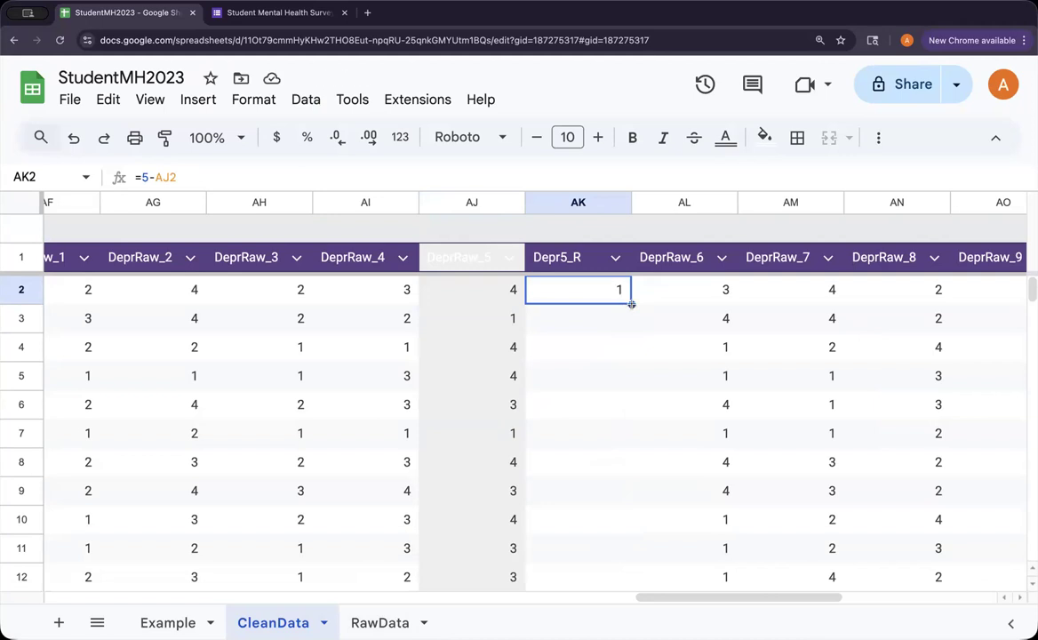
- Fill the reverse-scoring formula from AK2 down the Depr5_R column through AK16
{"action": "left_click_drag", "start_coordinate": [631, 304], "coordinate": [606, 591]}
{"action": "scroll", "coordinate": [615, 495], "scroll_direction": "up", "scroll_amount": 2}
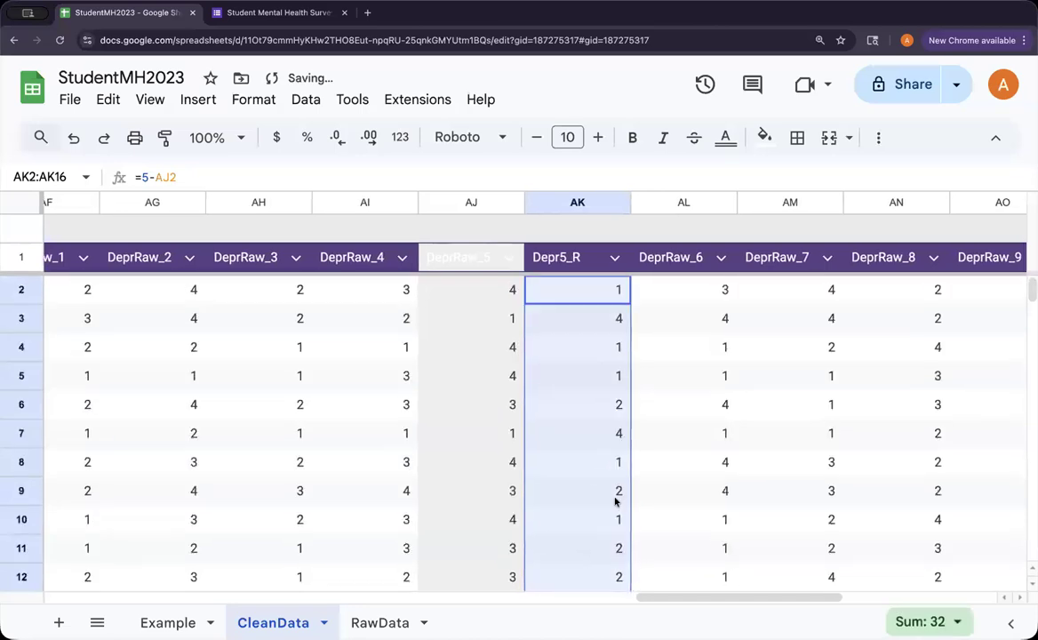
{"action": "left_click", "coordinate": [599, 296]}
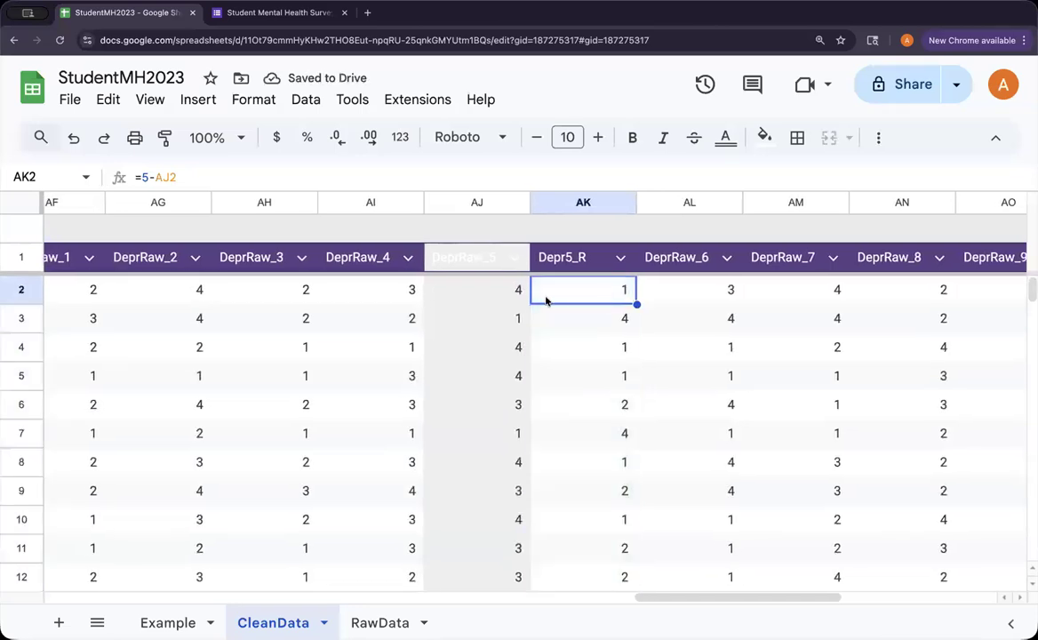
- Compare the DeprRaw_5 scores in rows 2 and 3 with their Depr5_R cells and check the formulas down to AK6
{"action": "left_click", "coordinate": [507, 296]}
{"action": "left_click", "coordinate": [556, 294]}
{"action": "left_click", "coordinate": [513, 294]}
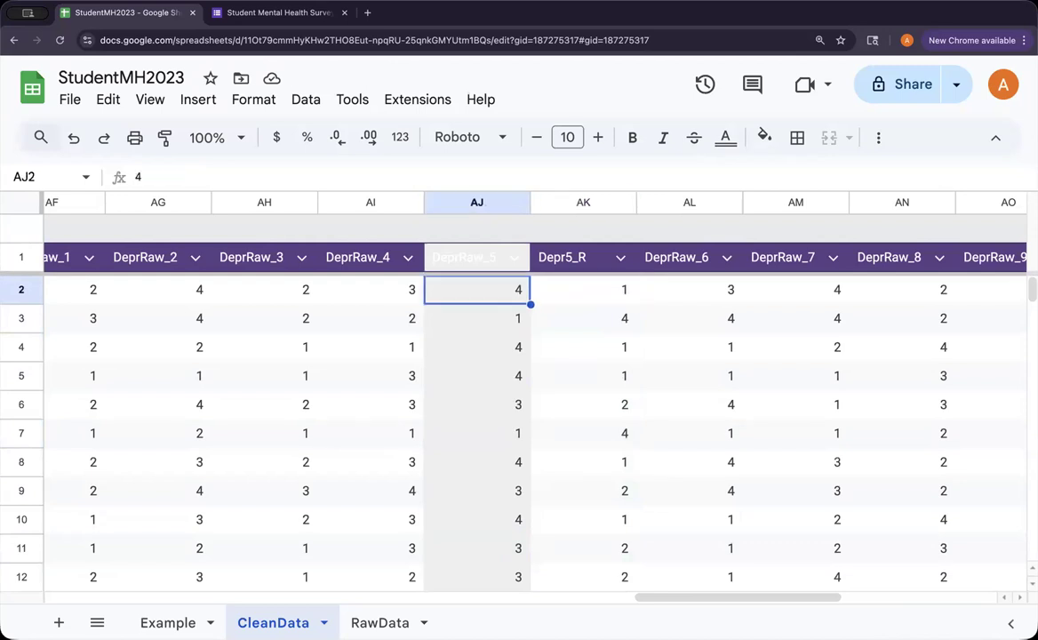
{"action": "key", "text": "Right"}
{"action": "key", "text": "Left"}
{"action": "key", "text": "Down"}
{"action": "key", "text": "Right"}
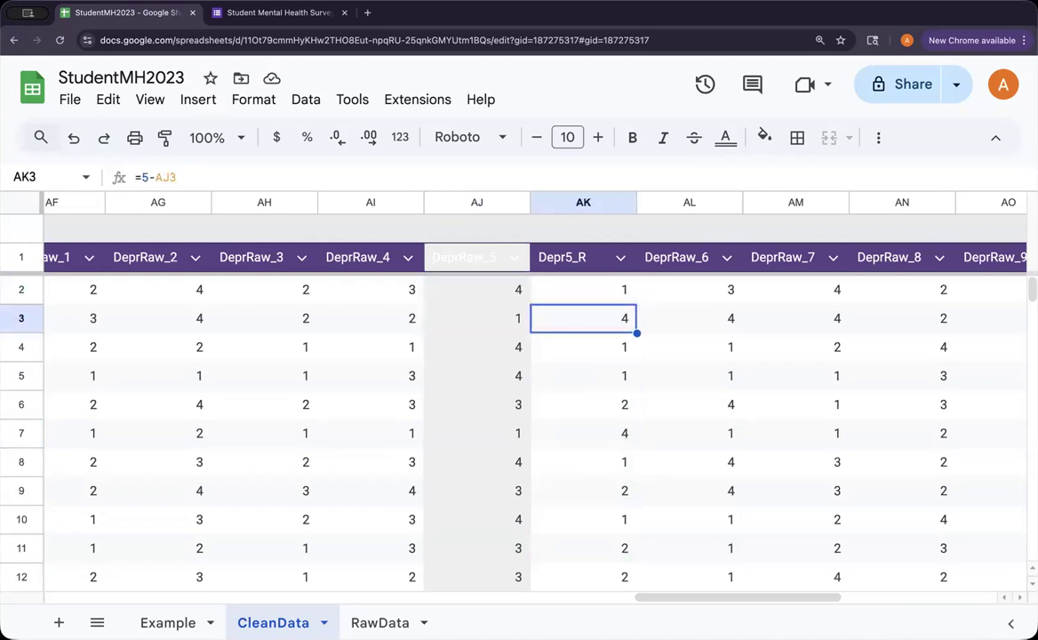
{"action": "key", "text": "Down"}
{"action": "key", "text": "Down"}
{"action": "key", "text": "Down"}
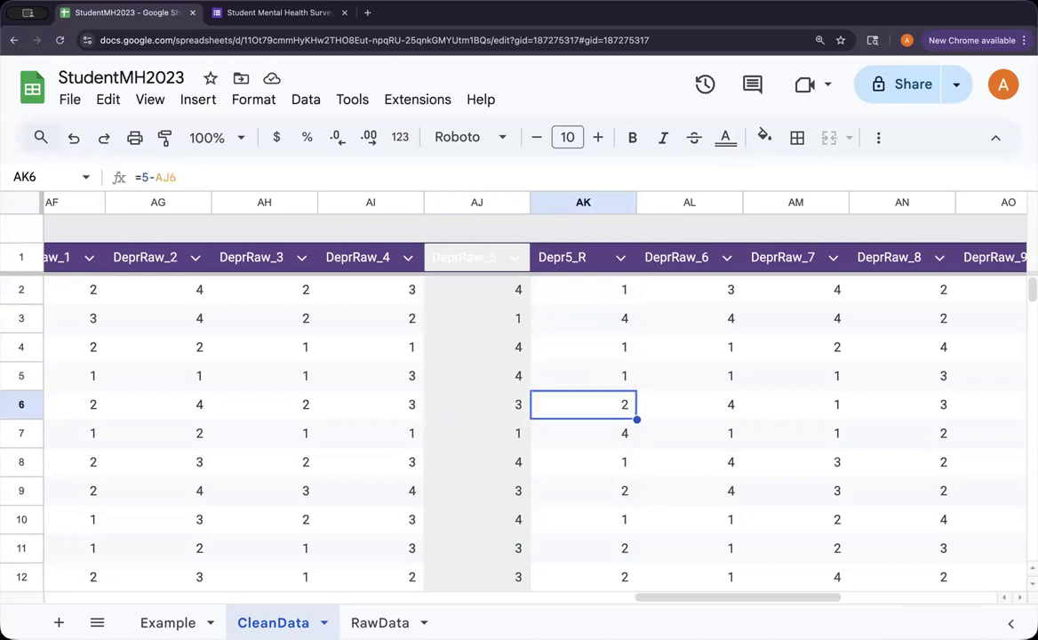
{"action": "key", "text": "Up"}
{"action": "key", "text": "Up"}
{"action": "key", "text": "Up"}
{"action": "key", "text": "Up"}
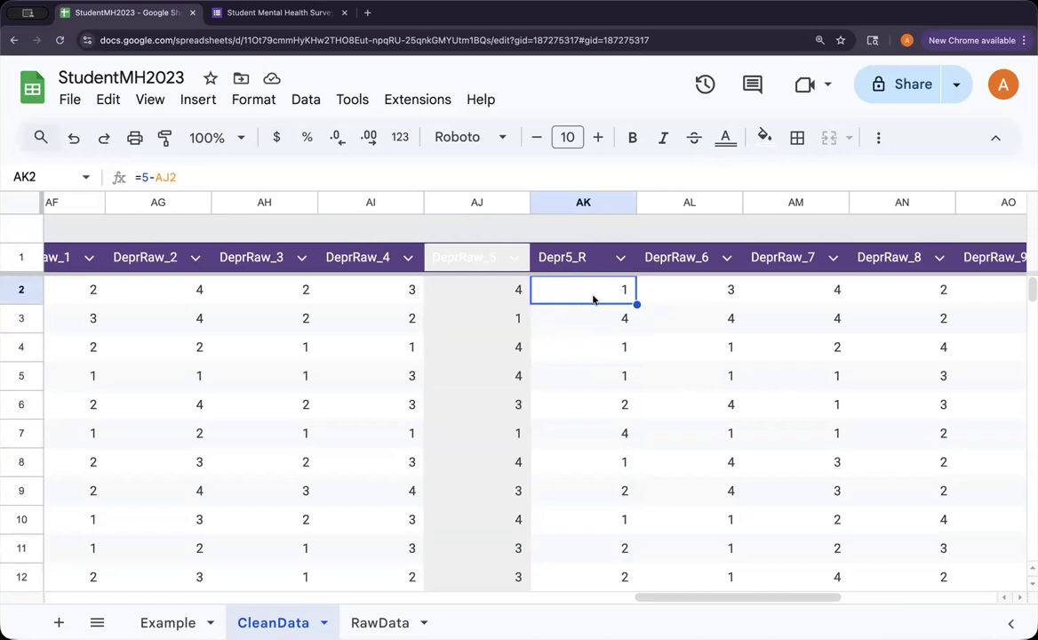
- Recheck the raw score in AJ2 against the reversed score in AK2, and examine the formula in AK3
{"action": "left_click", "coordinate": [501, 302]}
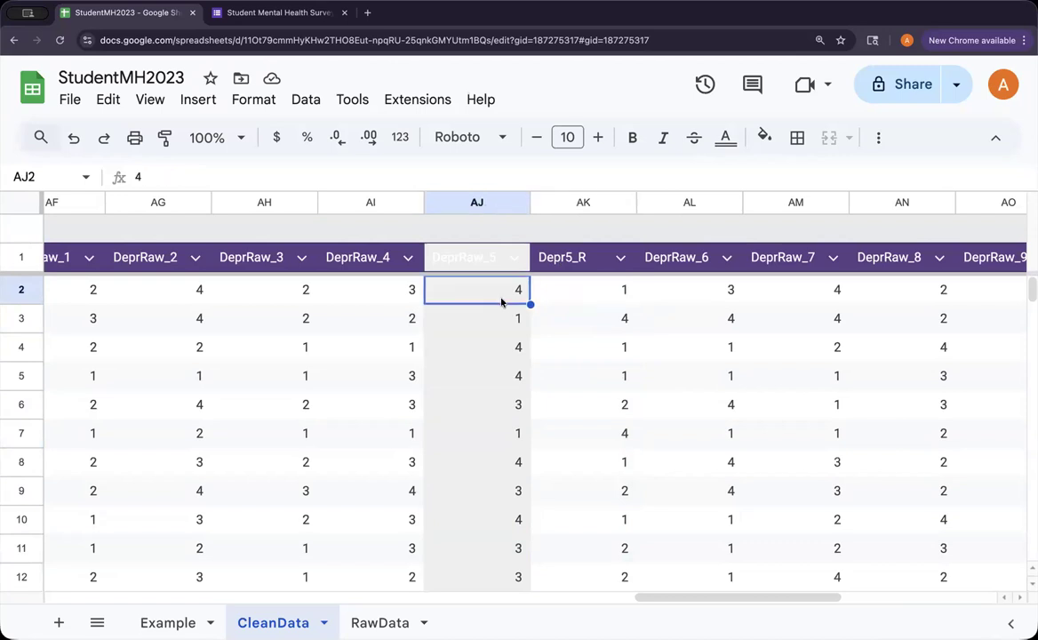
{"action": "key", "text": "Right"}
{"action": "key", "text": "Left"}
{"action": "key", "text": "Right"}
{"action": "key", "text": "Down"}
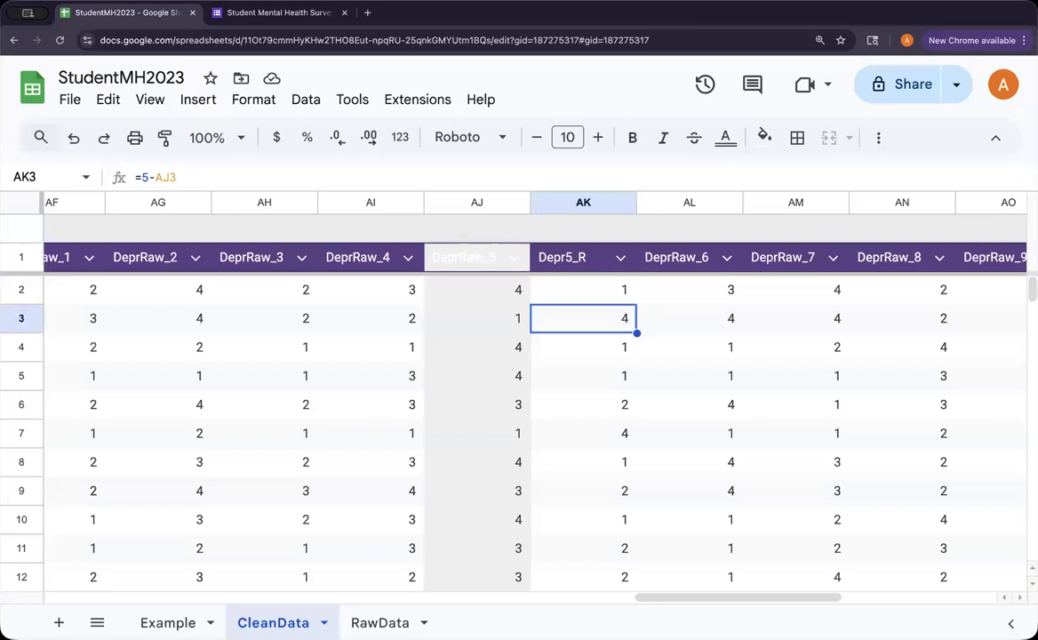